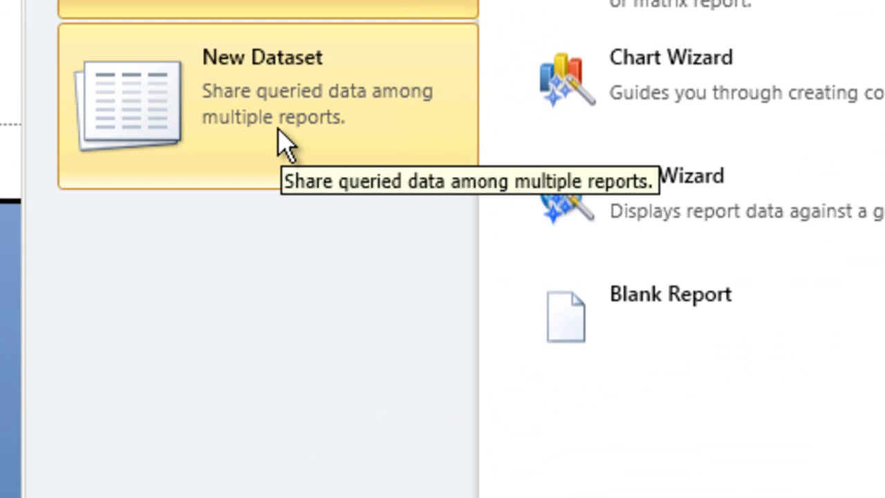
Create a new shared dataset on the ContosoDW.rsds data source.
{"action": "left_click", "coordinate": [280, 135]}
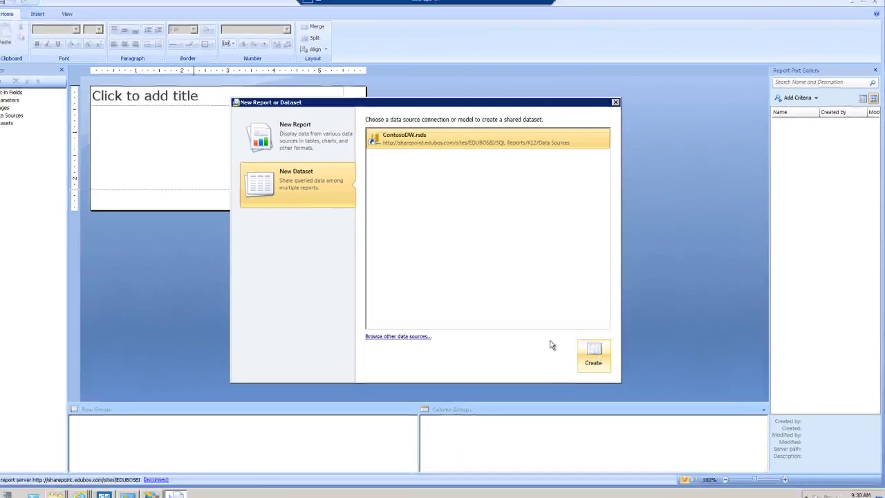
{"action": "left_click", "coordinate": [531, 396]}
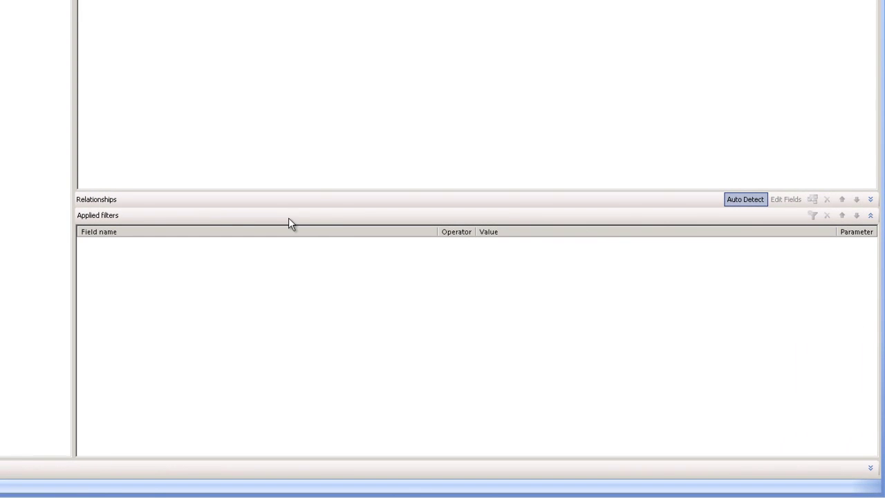
Expand the Relationships pane in the query designer, then collapse it again.
{"action": "left_click", "coordinate": [870, 199]}
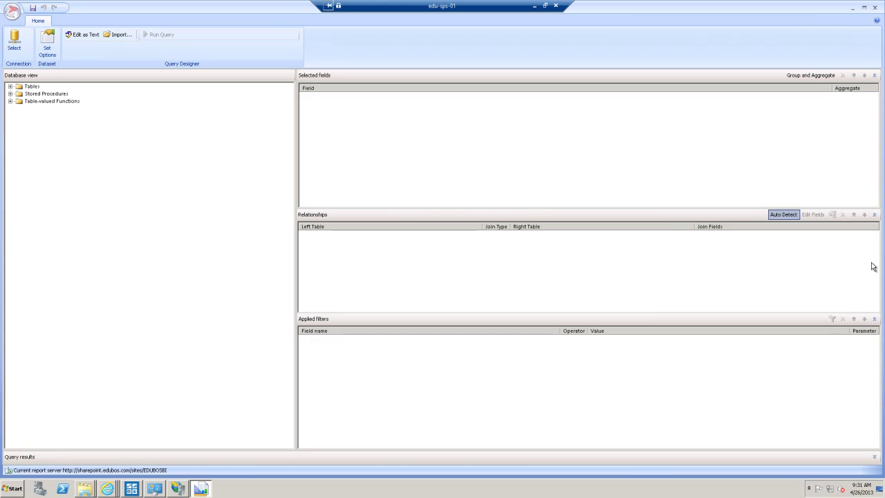
{"action": "left_click", "coordinate": [875, 215]}
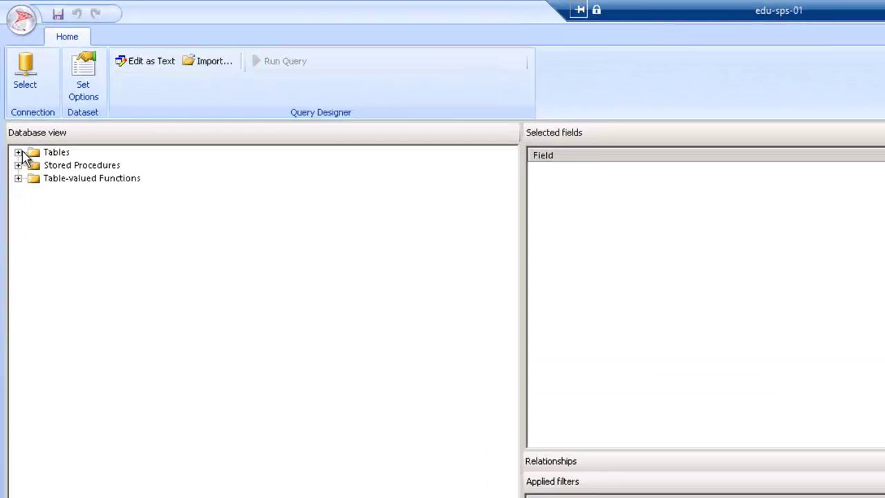
Select School_Name from Dim_School, Year_Name from Dim_Time and Tardy from Fact_Student_Absence.
{"action": "left_click", "coordinate": [10, 85]}
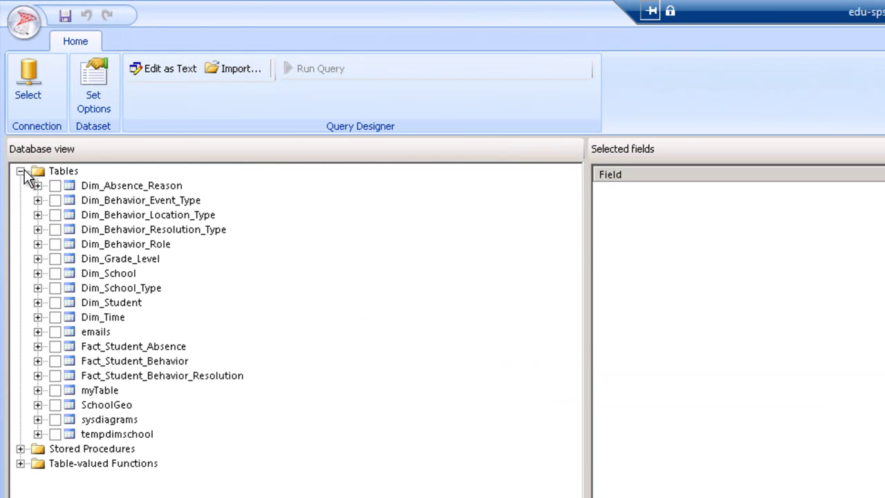
{"action": "left_click", "coordinate": [37, 274]}
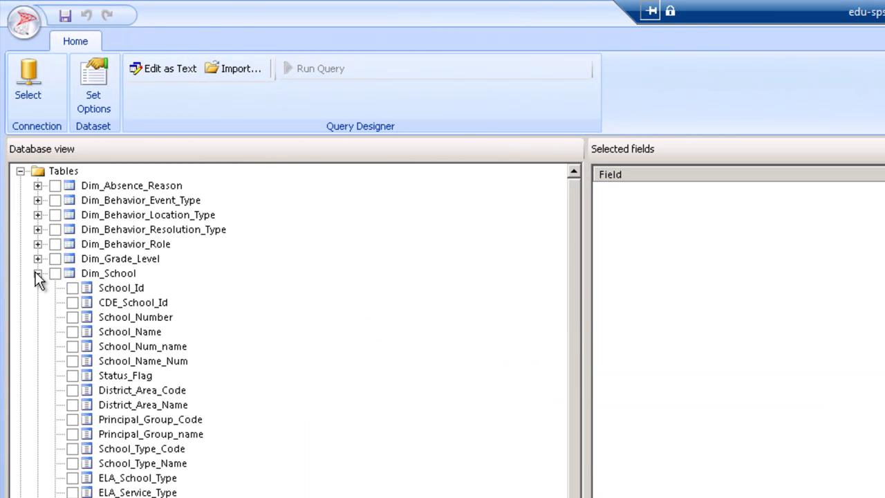
{"action": "left_click", "coordinate": [73, 332]}
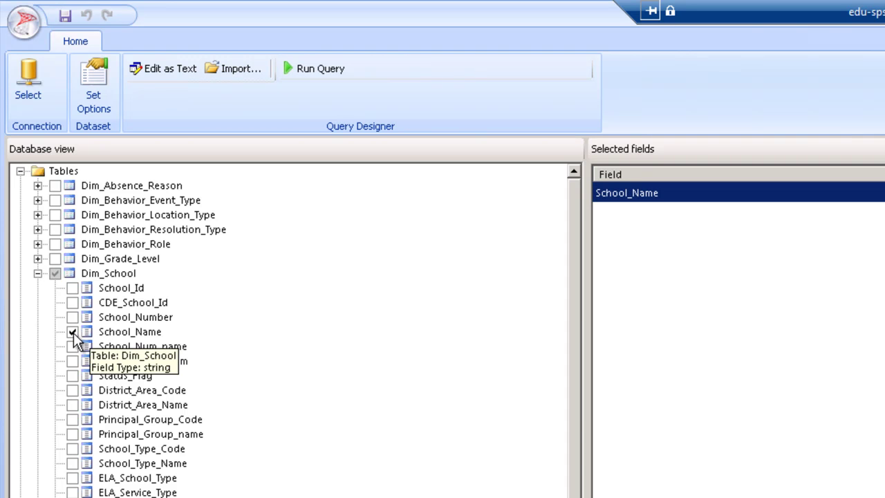
{"action": "left_click", "coordinate": [38, 273]}
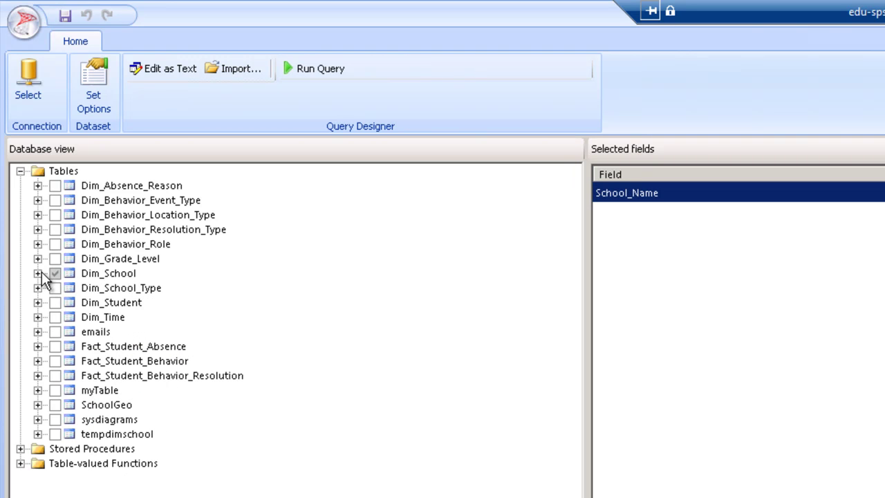
{"action": "left_click", "coordinate": [37, 317]}
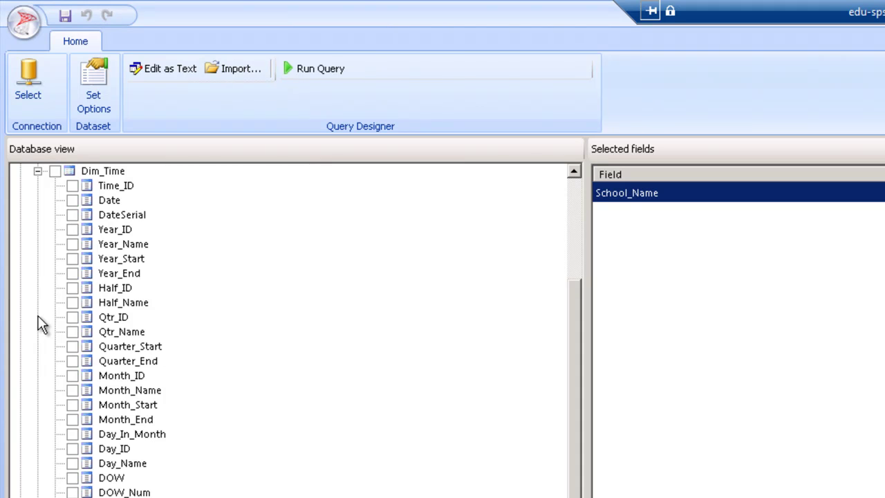
{"action": "left_click", "coordinate": [70, 245]}
{"action": "left_click", "coordinate": [37, 171]}
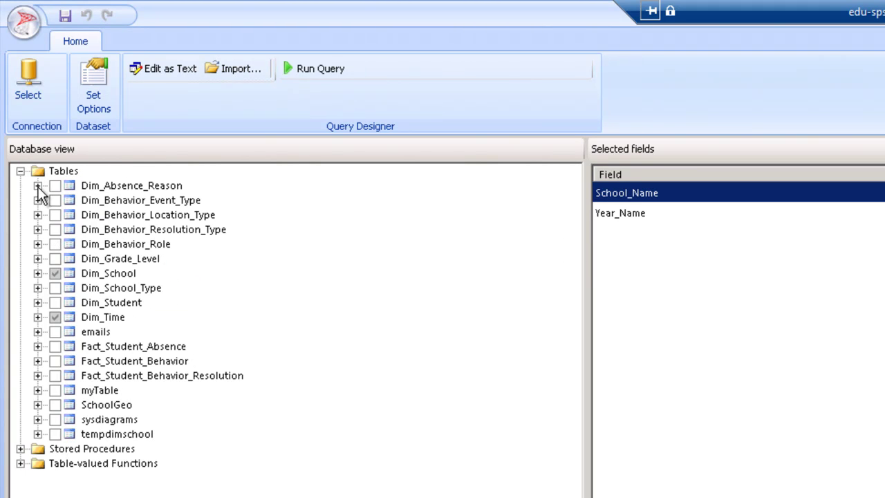
{"action": "left_click", "coordinate": [38, 346]}
{"action": "mouse_move", "coordinate": [149, 354]}
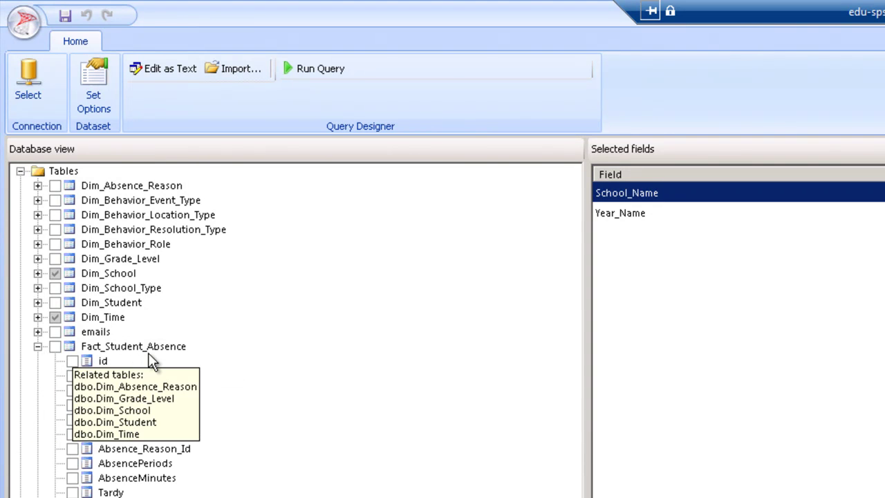
{"action": "left_click", "coordinate": [72, 492]}
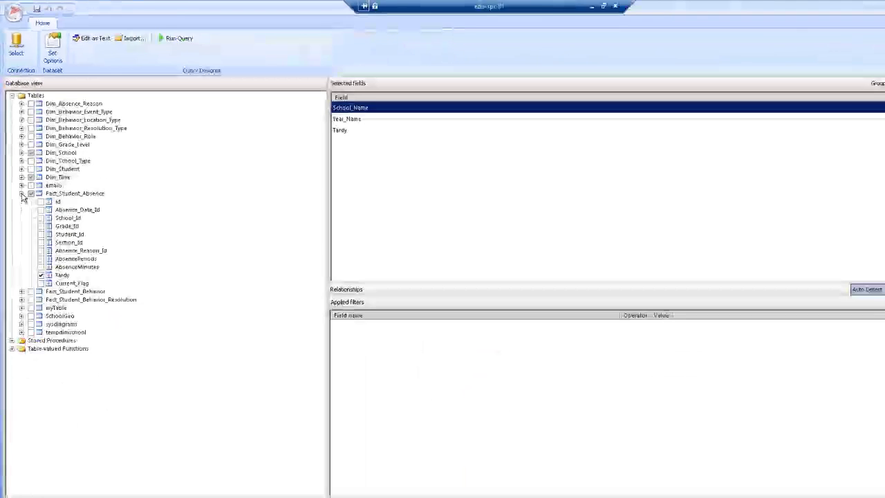
{"action": "left_click", "coordinate": [22, 194]}
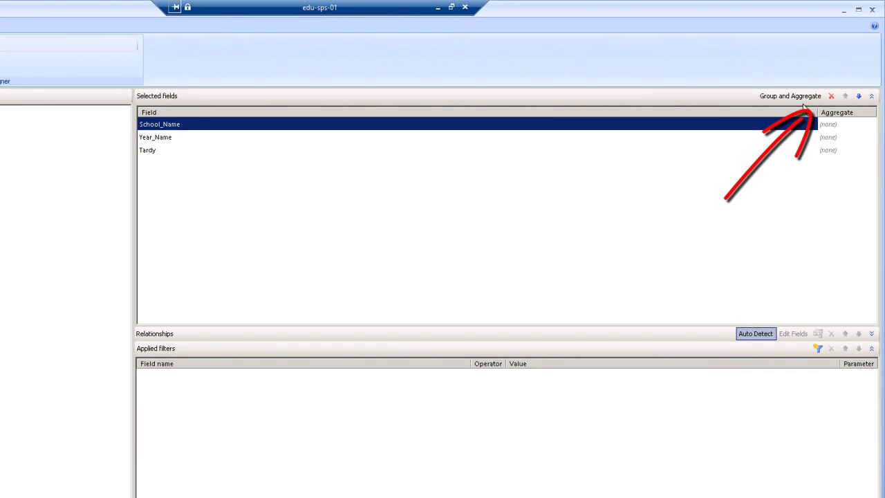
Check the School_Name aggregate options and leave the aggregate at (none).
{"action": "left_click", "coordinate": [870, 127]}
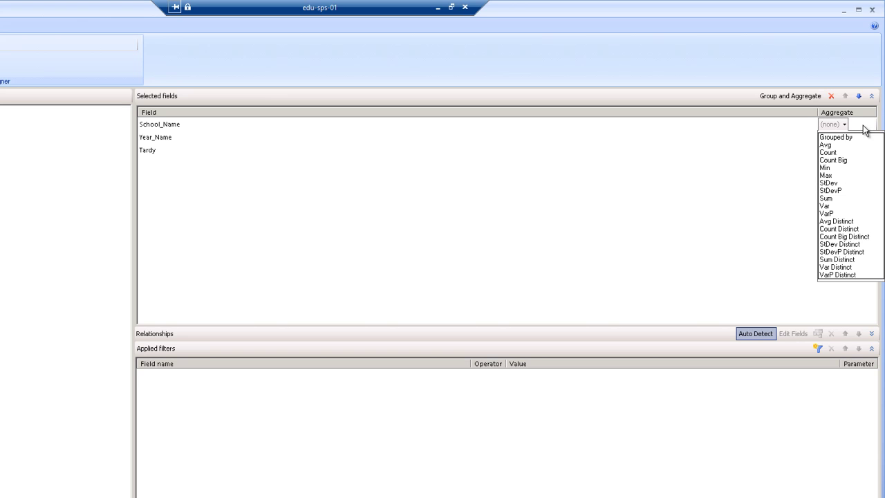
{"action": "left_click", "coordinate": [525, 151]}
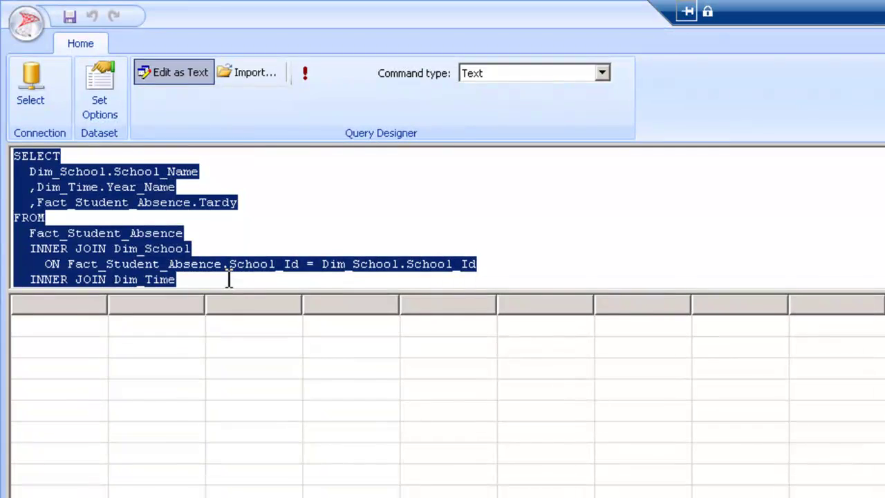
Enlarge the SQL text area to read the full query, then return to graphical design.
{"action": "left_click_drag", "start_coordinate": [365, 291], "coordinate": [352, 363]}
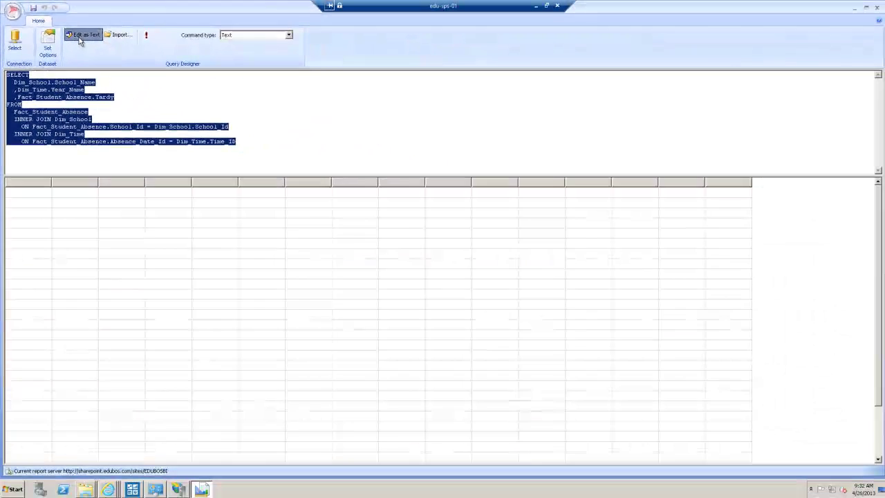
{"action": "left_click", "coordinate": [81, 34]}
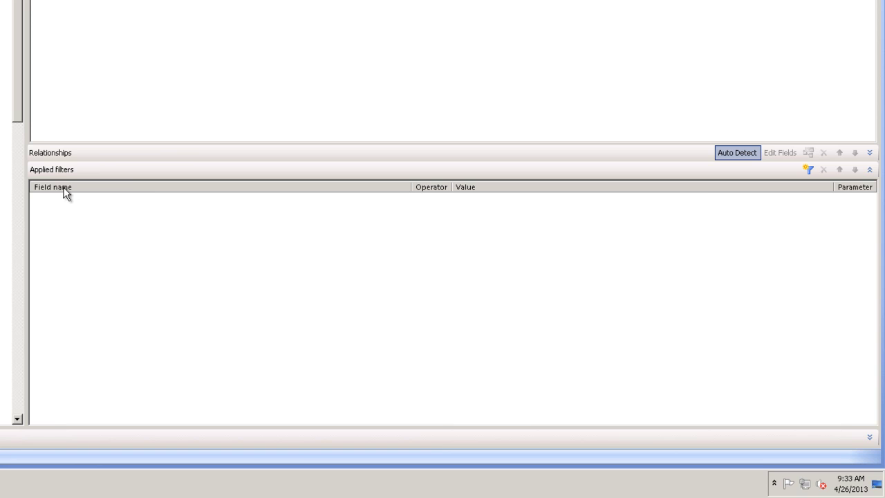
Add a filter Fact_Student_Absence Tardy is not (null) and run the query.
{"action": "left_click", "coordinate": [810, 170]}
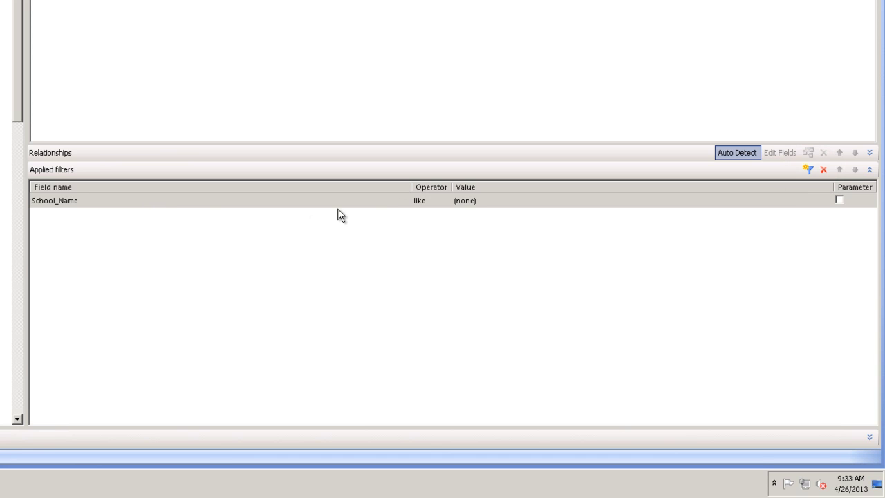
{"action": "left_click", "coordinate": [378, 200]}
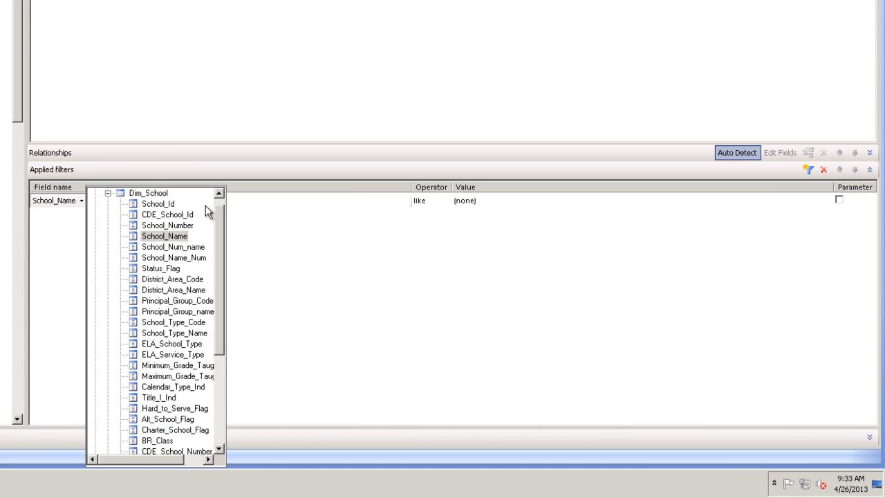
{"action": "left_click", "coordinate": [108, 194]}
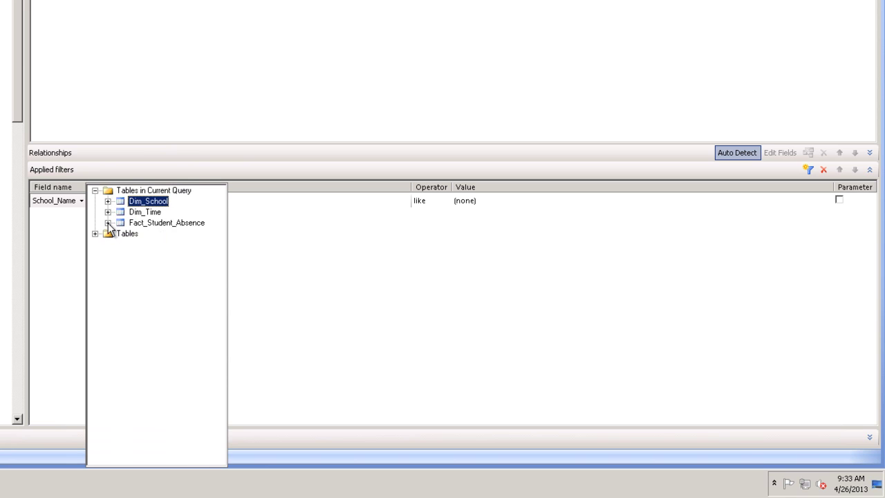
{"action": "left_click", "coordinate": [108, 223]}
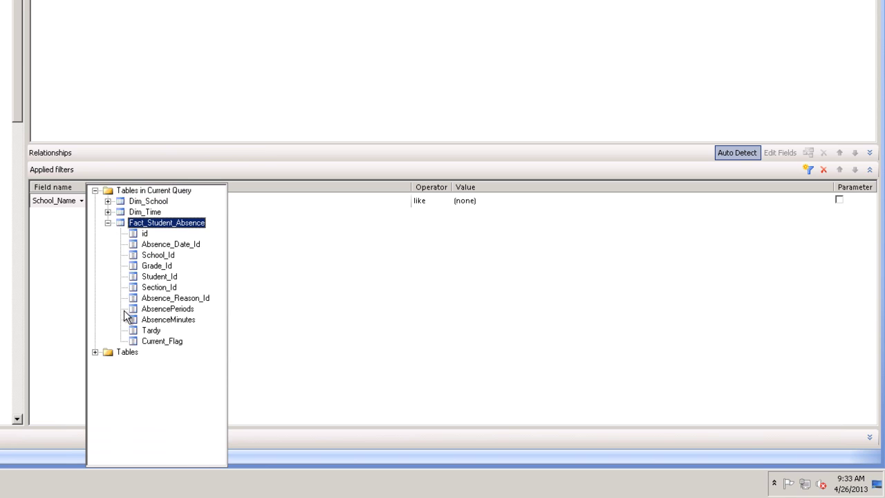
{"action": "left_click", "coordinate": [150, 329]}
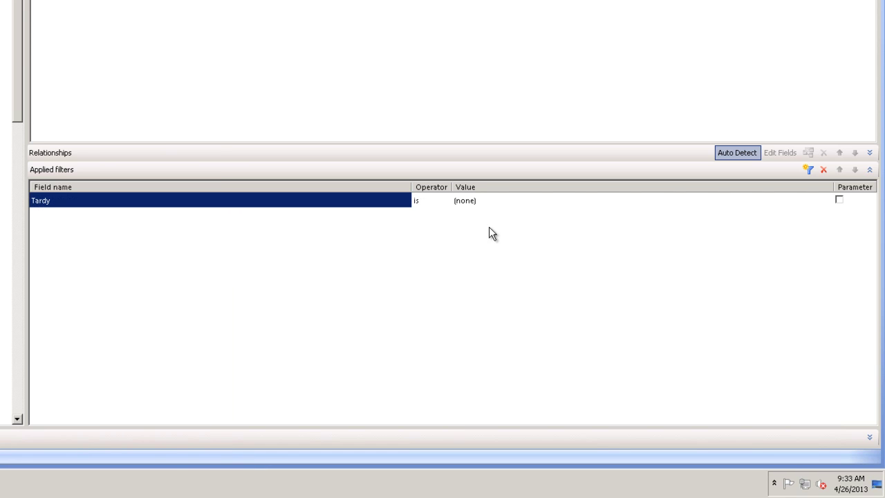
{"action": "left_click", "coordinate": [444, 200]}
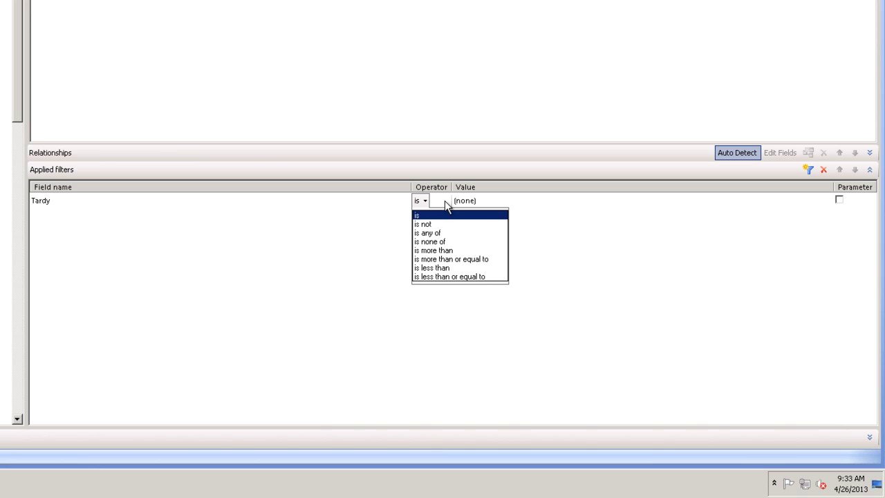
{"action": "left_click", "coordinate": [424, 225]}
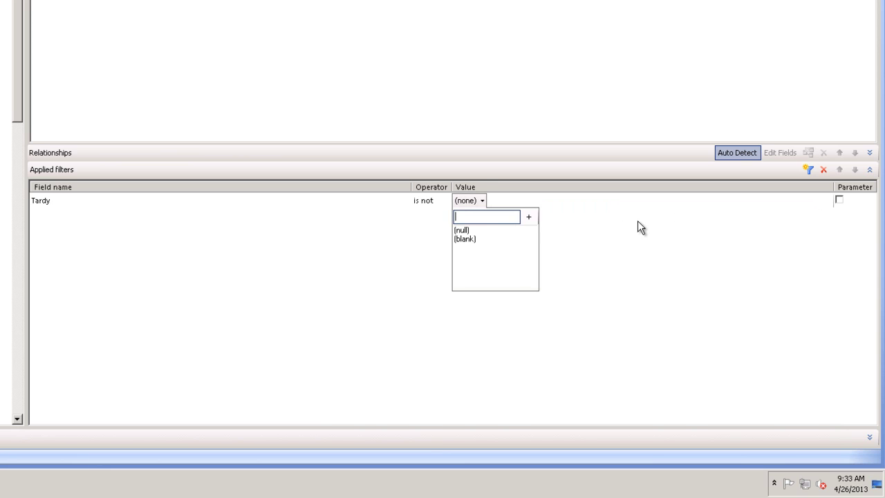
{"action": "left_click", "coordinate": [462, 231]}
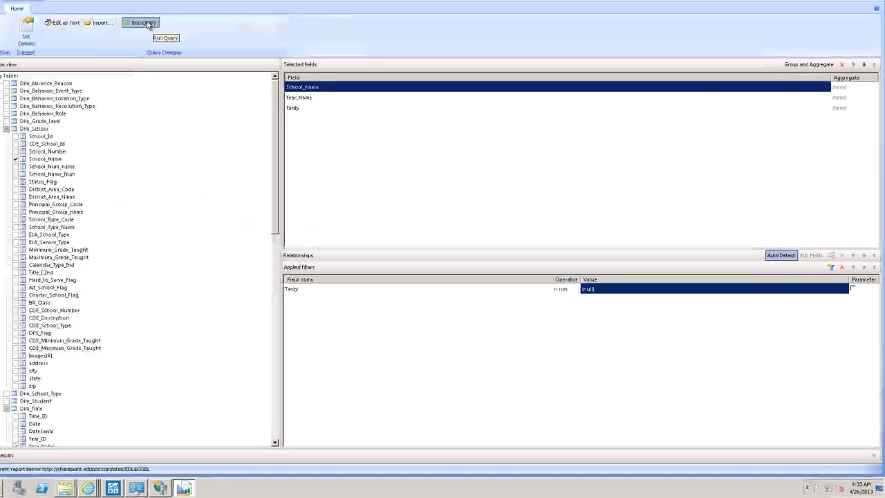
{"action": "left_click", "coordinate": [161, 35]}
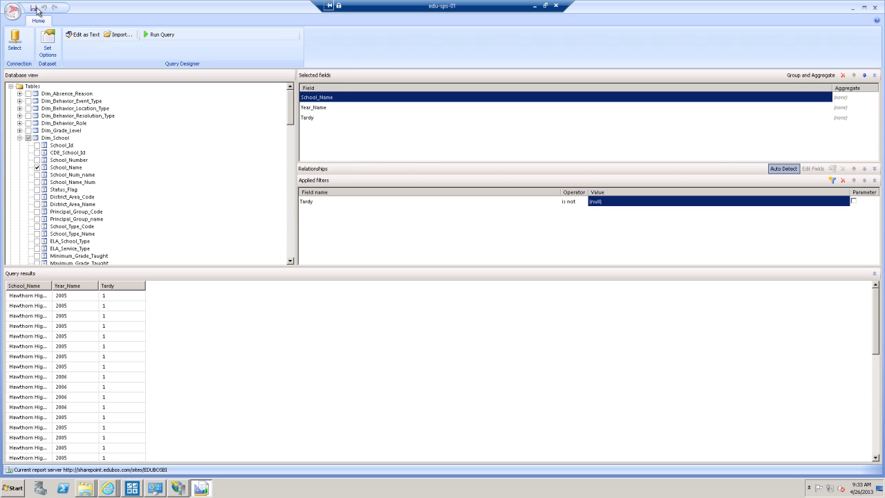
Start saving the dataset, opening the Save As Dataset dialog.
{"action": "left_click", "coordinate": [36, 9]}
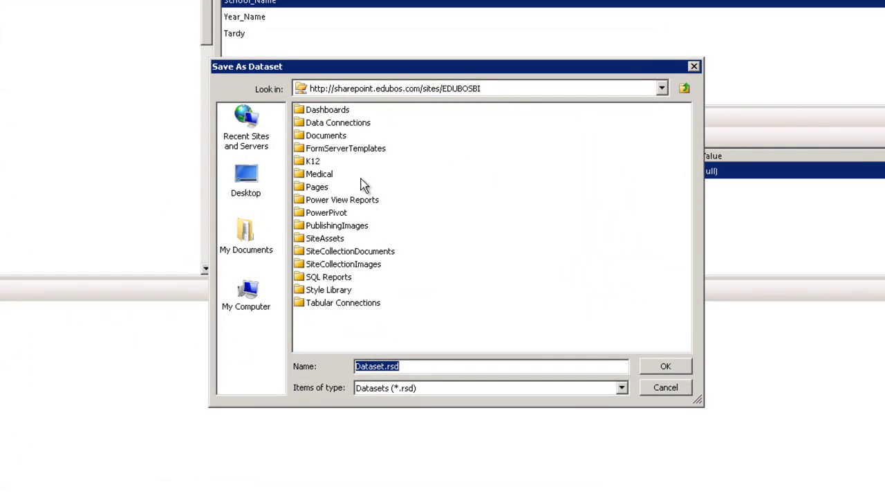
Save the dataset as StudentTardies.rsd in the SQL Reports/K12/Datasets folder.
{"action": "double_click", "coordinate": [332, 278]}
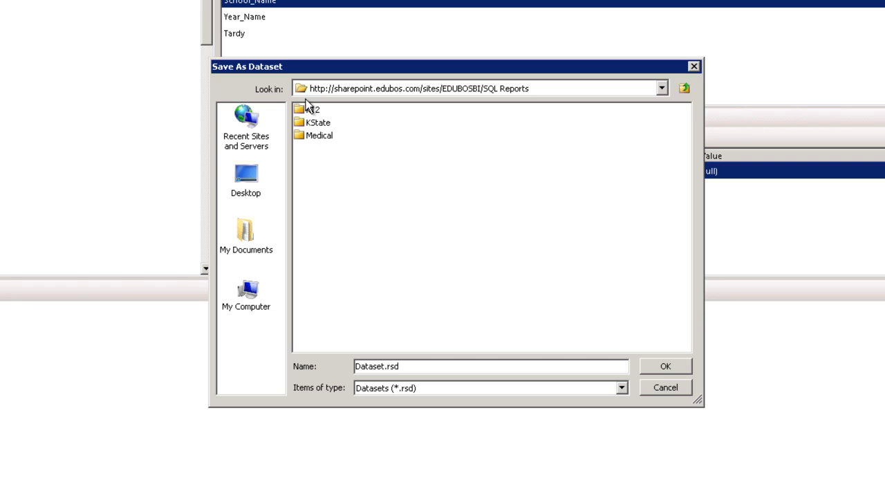
{"action": "double_click", "coordinate": [309, 112]}
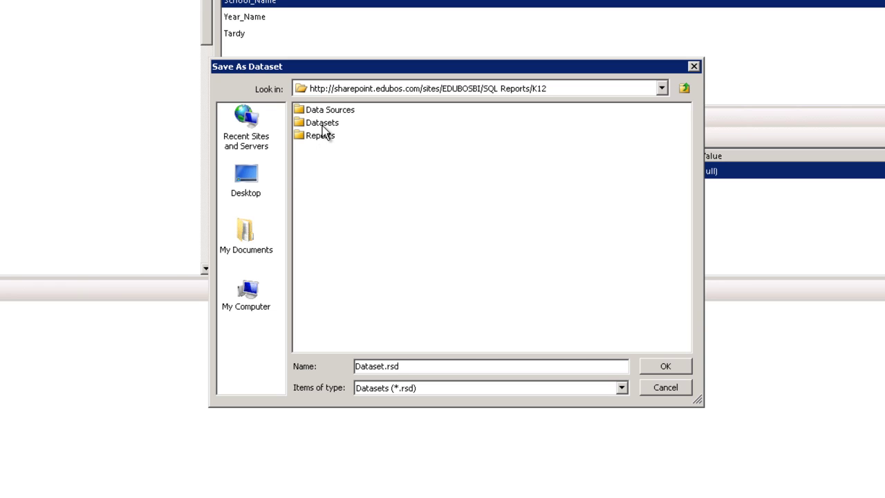
{"action": "left_click", "coordinate": [321, 125]}
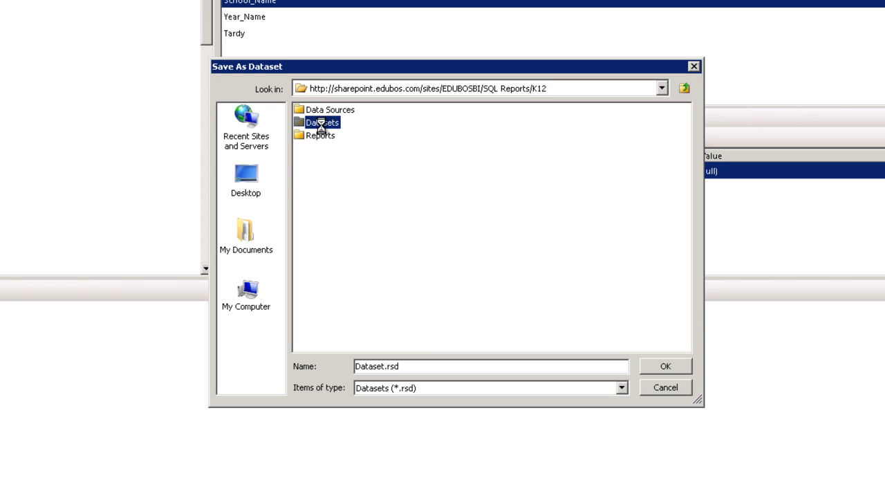
{"action": "double_click", "coordinate": [380, 367]}
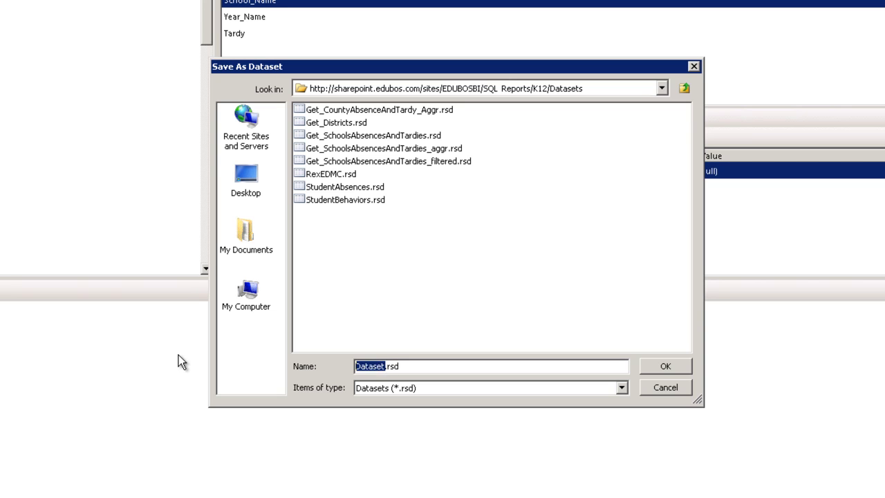
{"action": "type", "text": "StudentA"}
{"action": "key", "text": "BackSpace"}
{"action": "type", "text": "Tardies"}
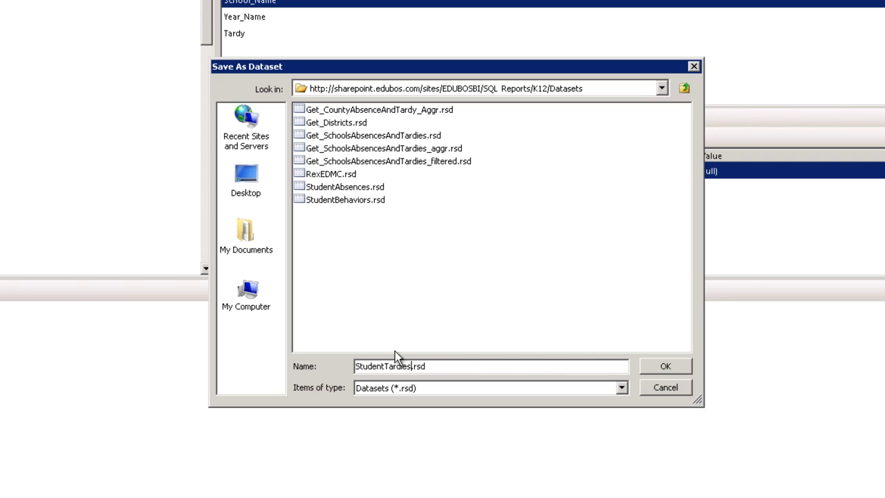
{"action": "left_click", "coordinate": [650, 367]}
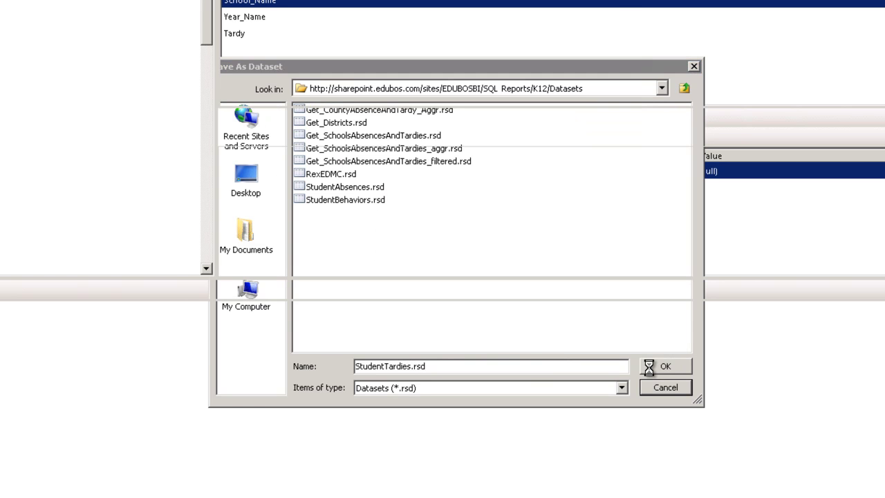